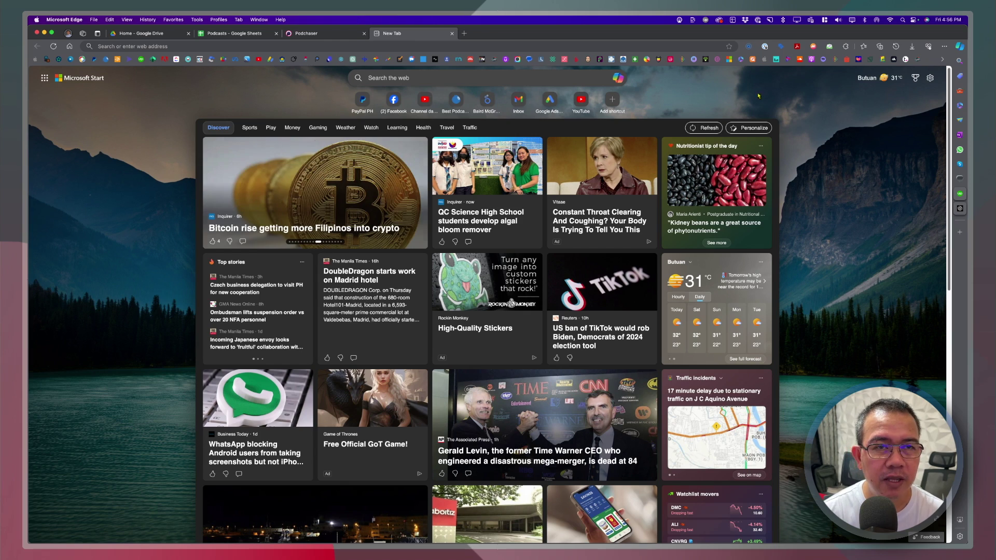
Step: Open Edge's Settings page from the Settings and more menu
click(654, 53)
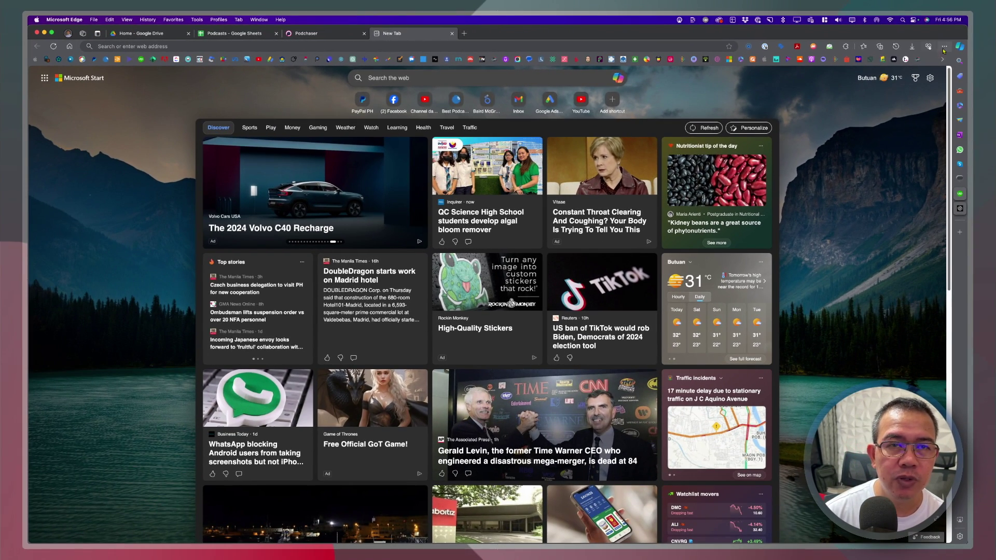
click(948, 47)
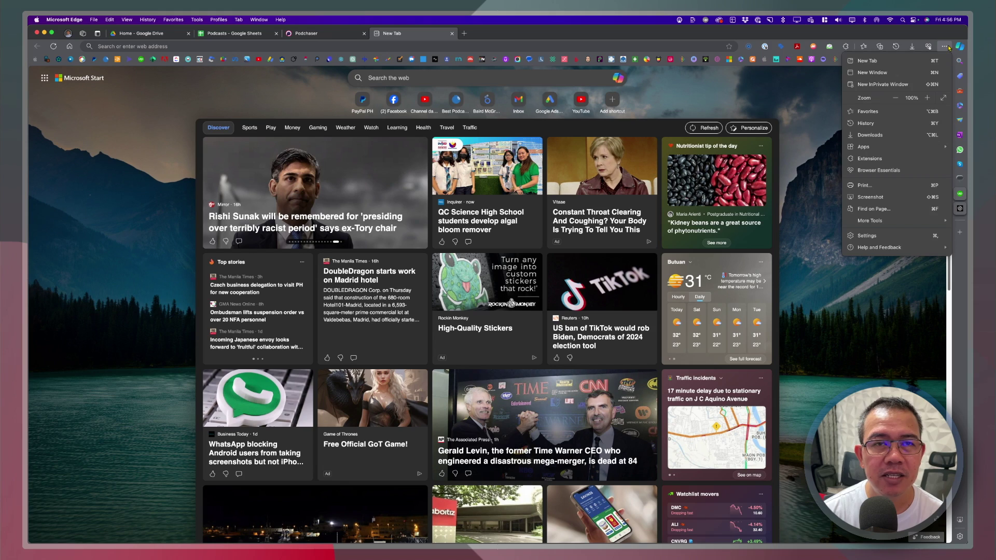
click(944, 47)
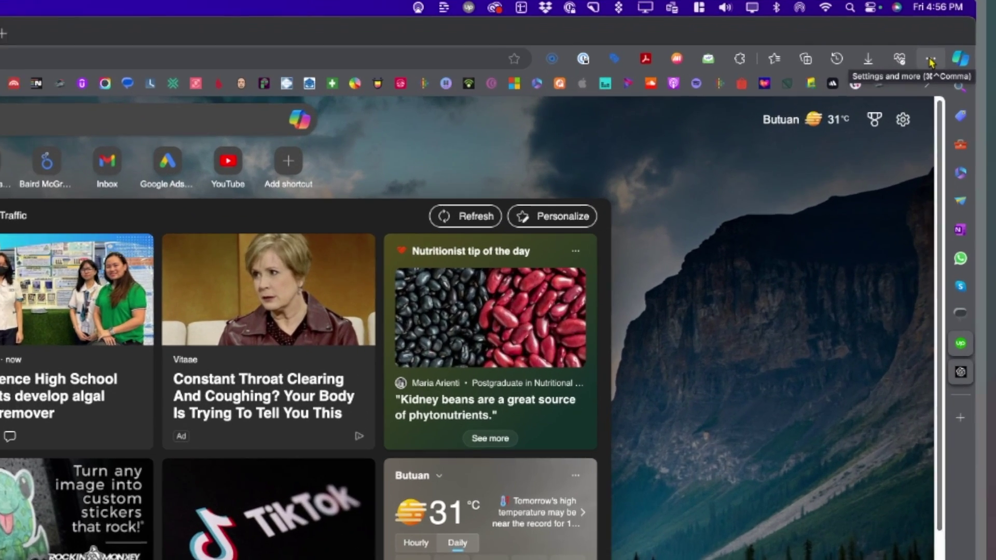
click(944, 46)
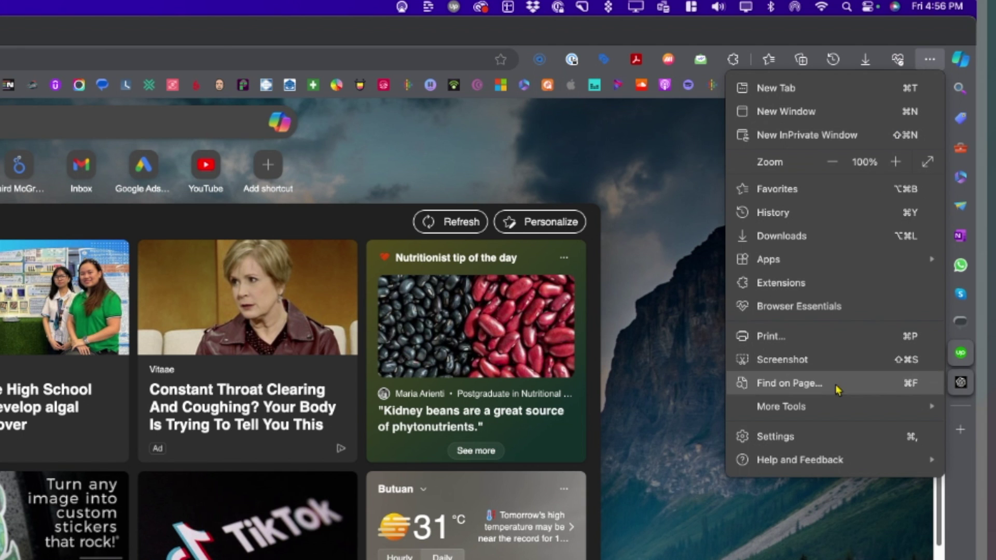
click(818, 436)
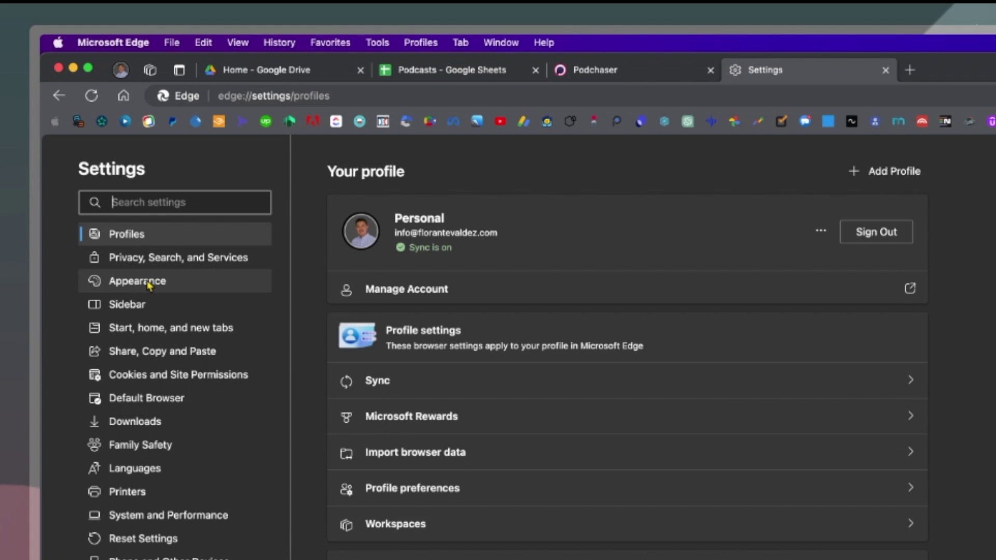
Step: Turn on the Split screen button under Appearance > Customize toolbar
click(137, 281)
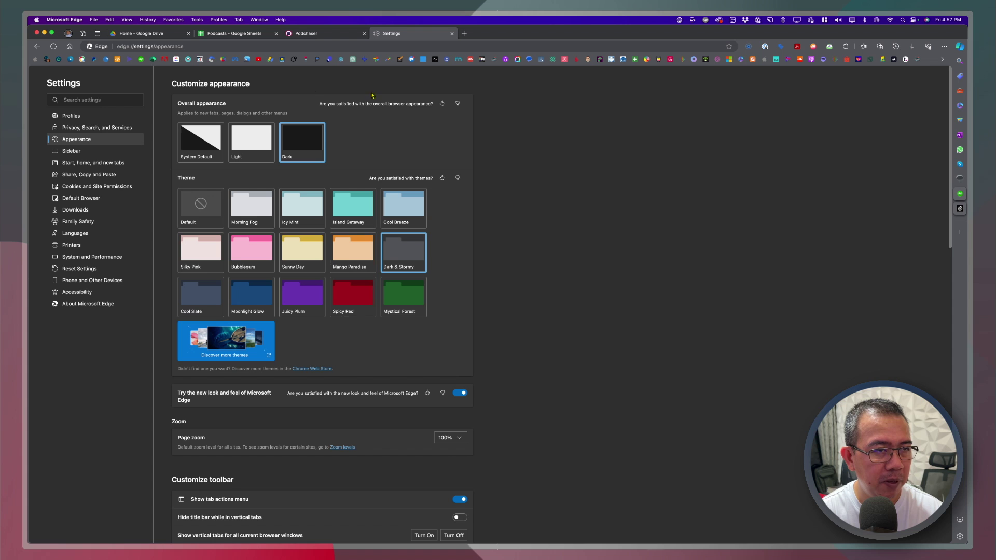
scroll(523, 173, down, 6)
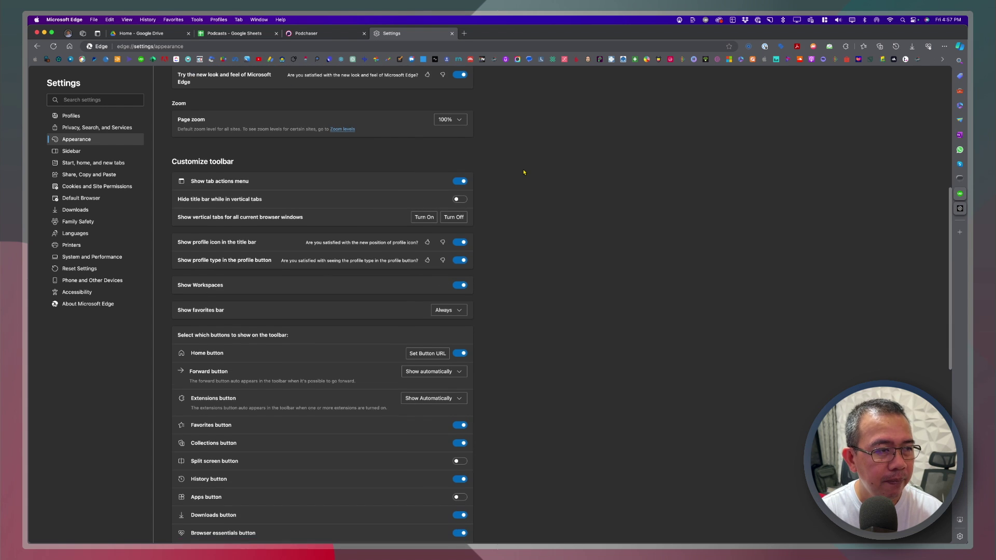
scroll(511, 167, down, 1)
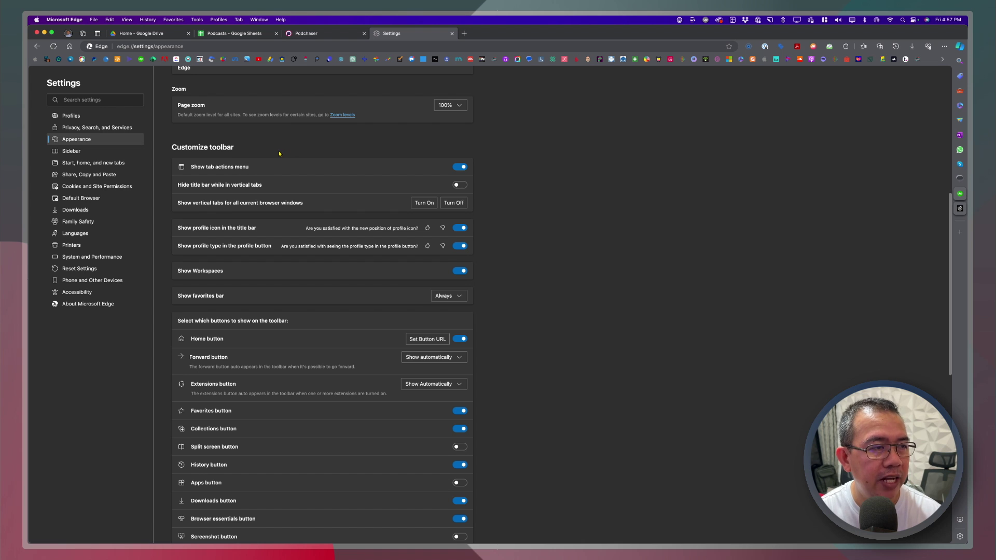
scroll(570, 422, down, 1)
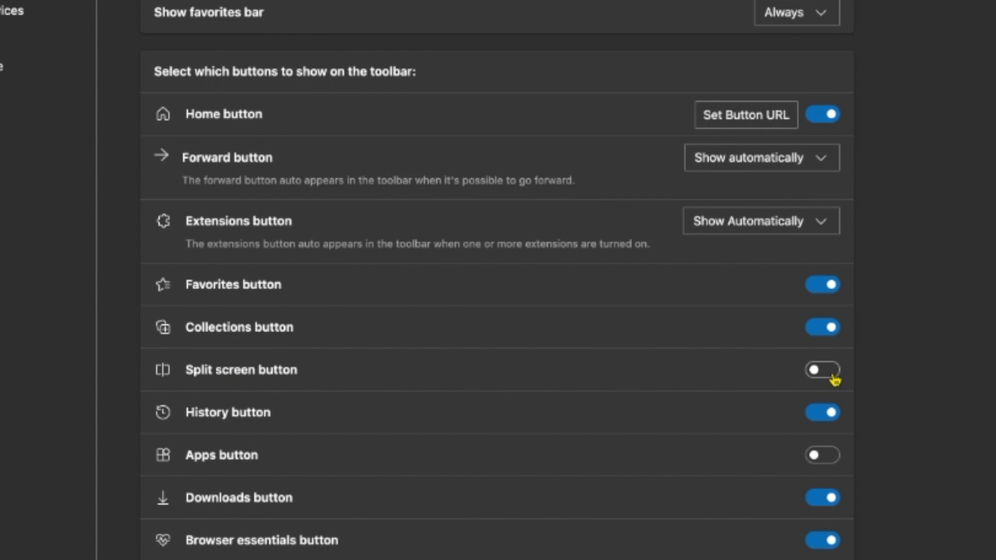
click(833, 377)
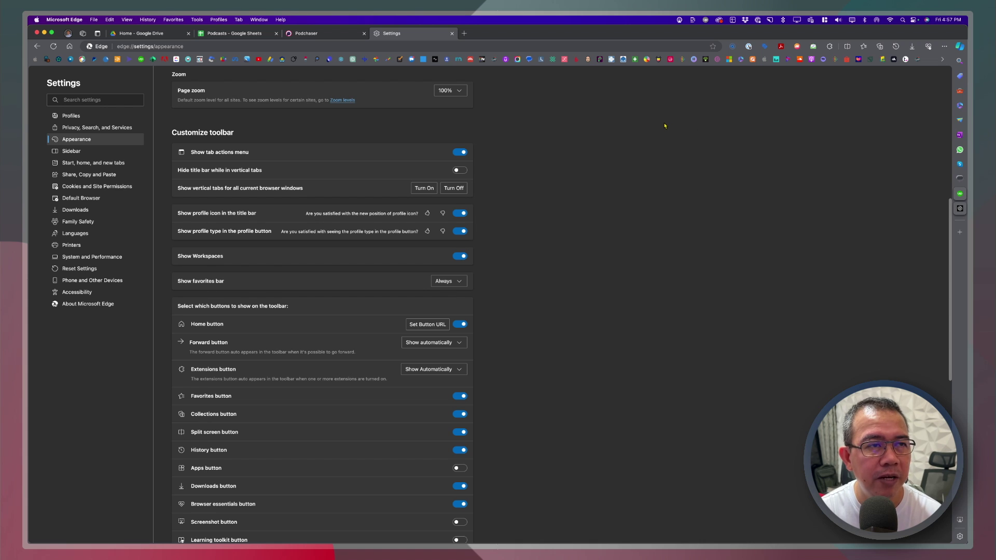
Step: Close the Settings tab and return to the Podcasts – Google Sheets tab
key(super+w)
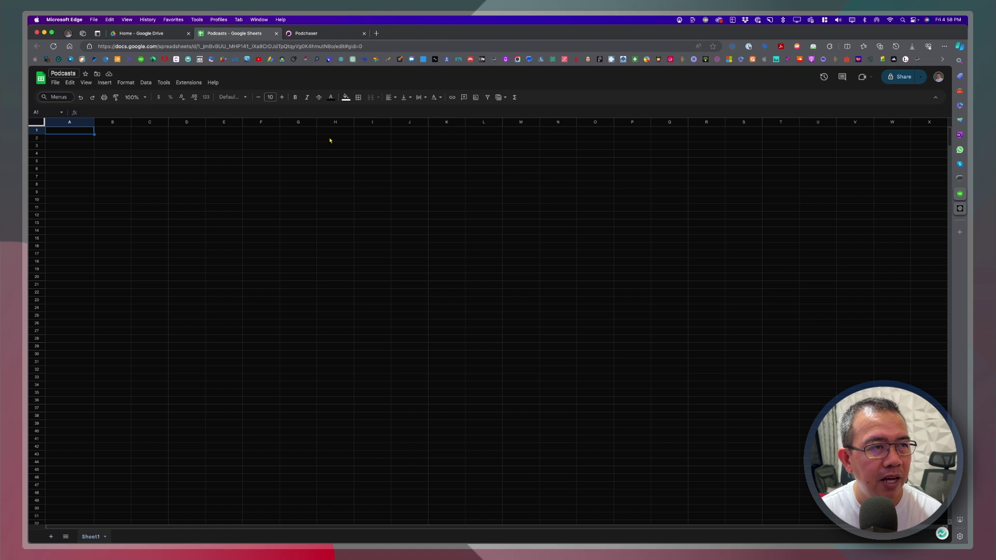
click(332, 34)
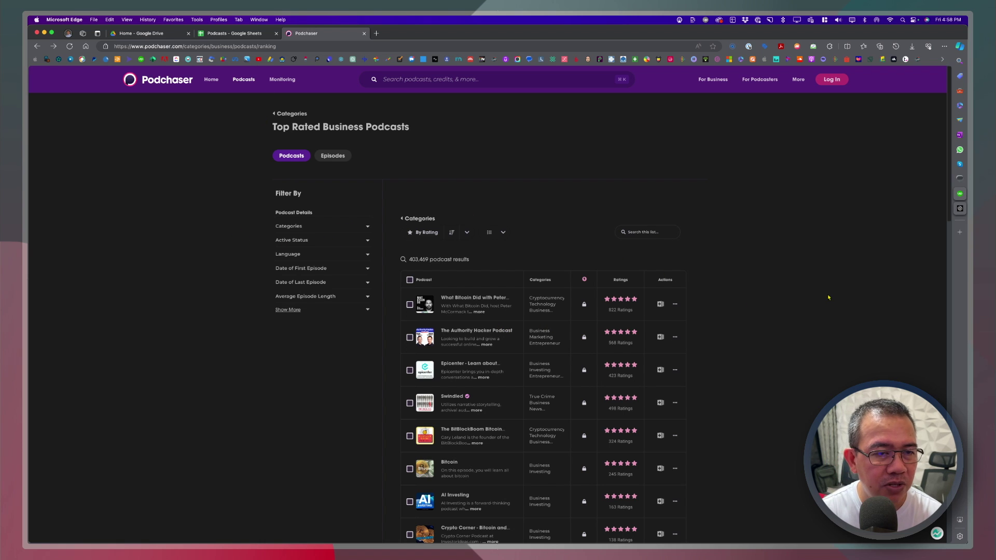
click(215, 34)
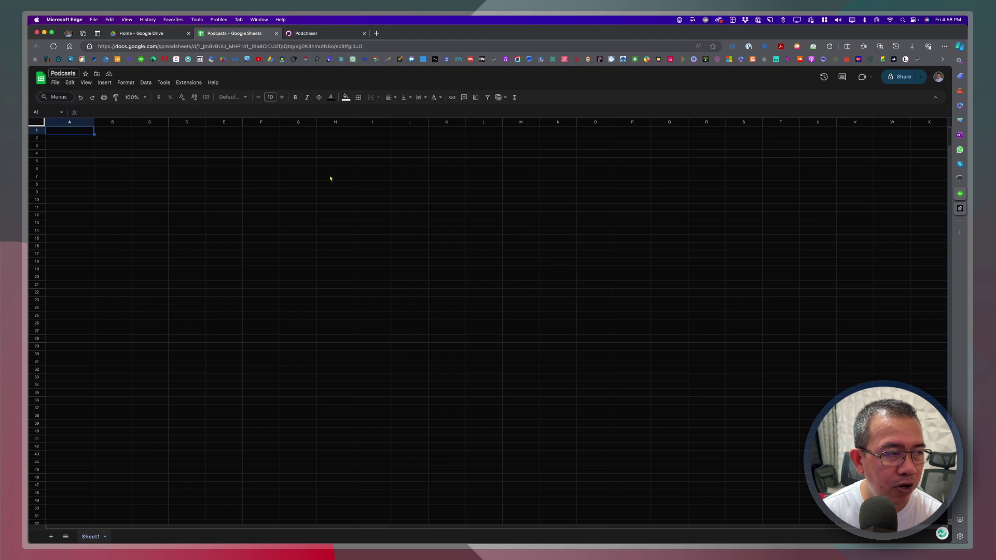
Step: Load Podchaser's Top Rated Business Podcasts in the split pane beside the Podcasts sheet
click(848, 46)
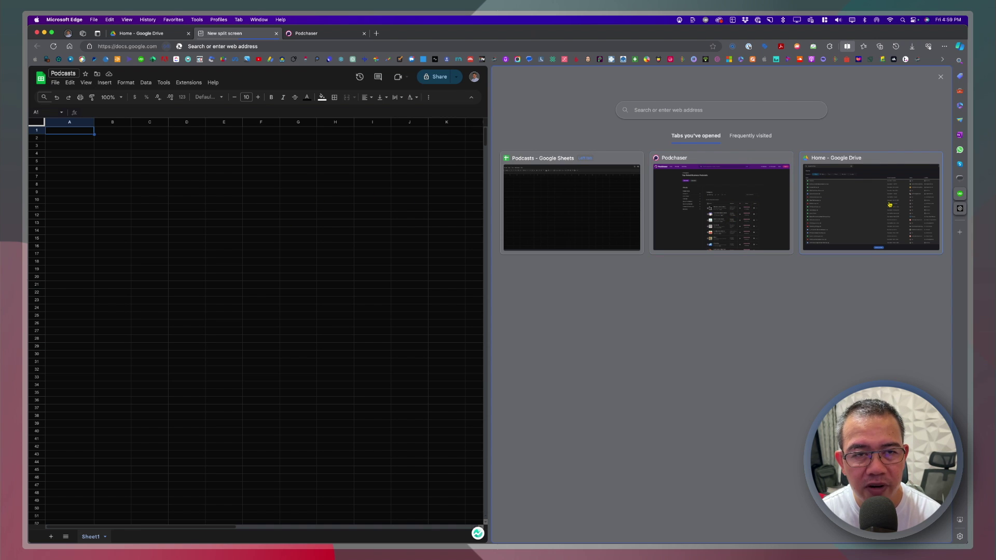
click(715, 219)
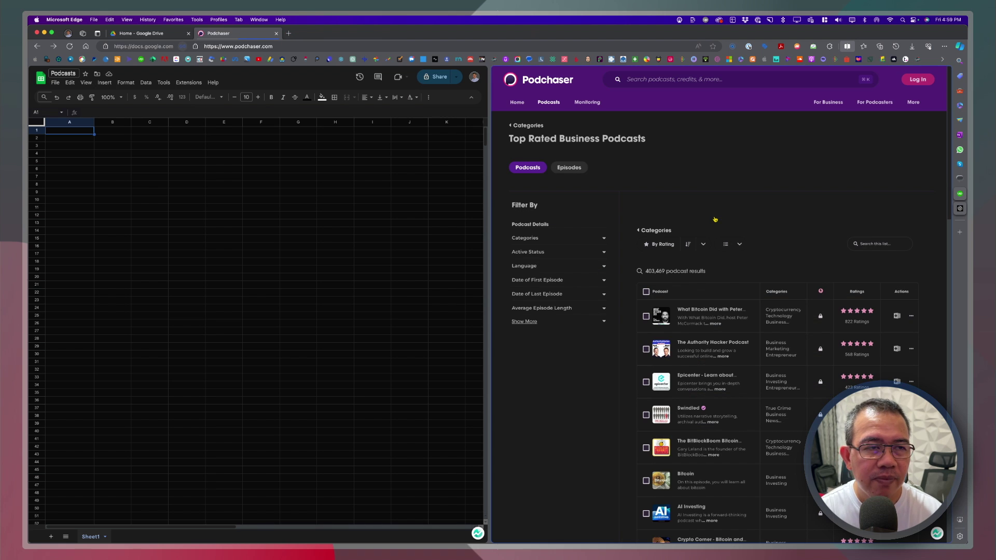
scroll(715, 219, down, 5)
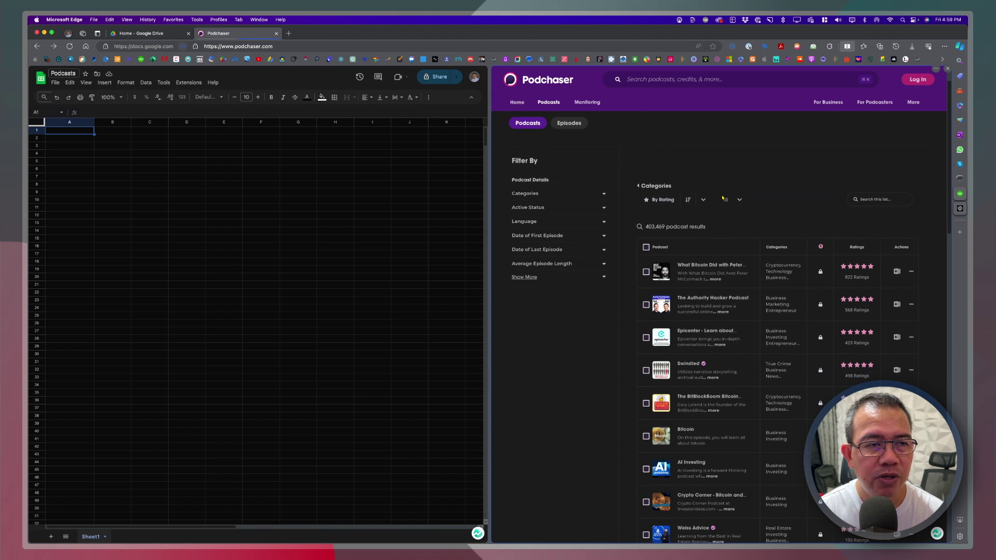
Step: Copy the What Bitcoin Did podcast title from Podchaser into cell A1
click(373, 192)
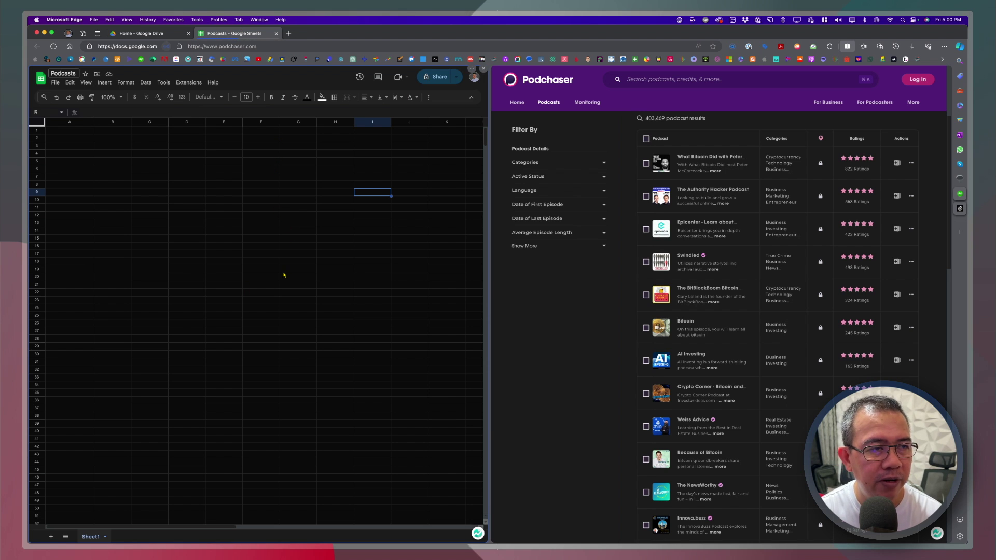
click(353, 264)
click(86, 134)
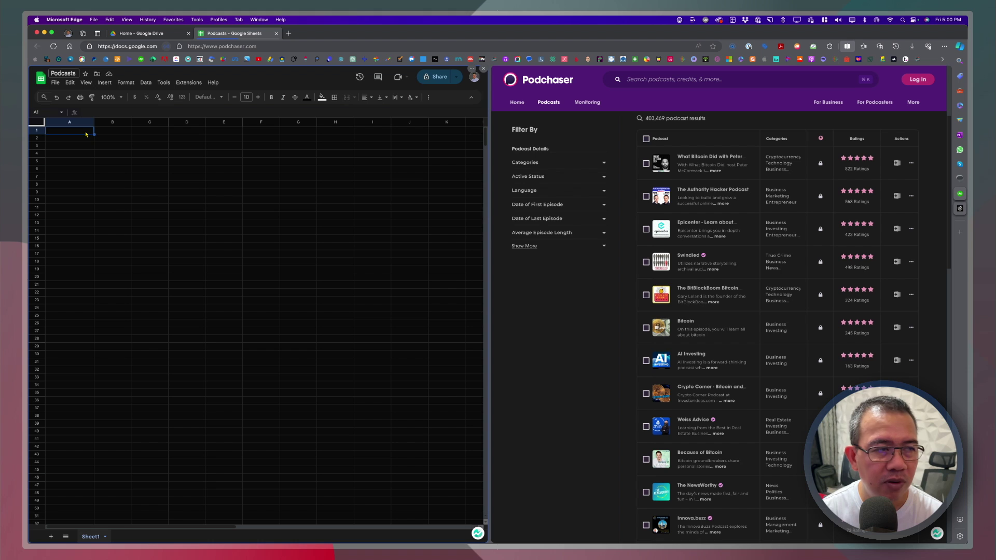
click(702, 167)
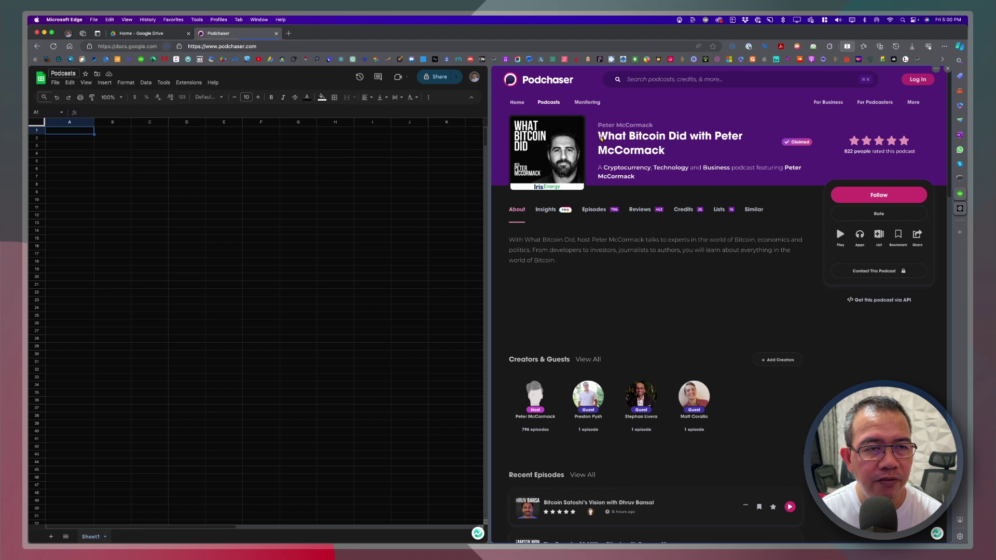
drag(597, 134, 667, 151)
key(super+c)
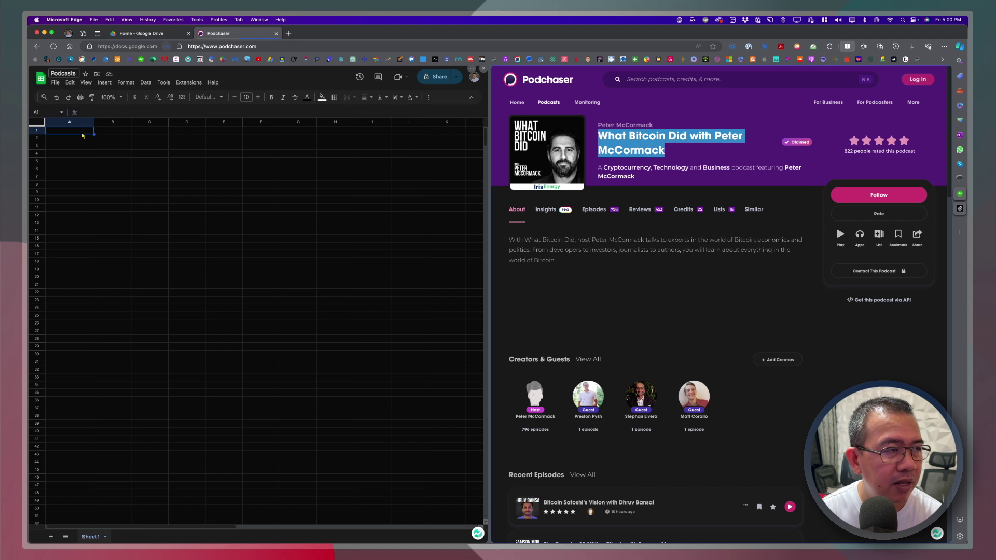
click(82, 132)
key(super+v)
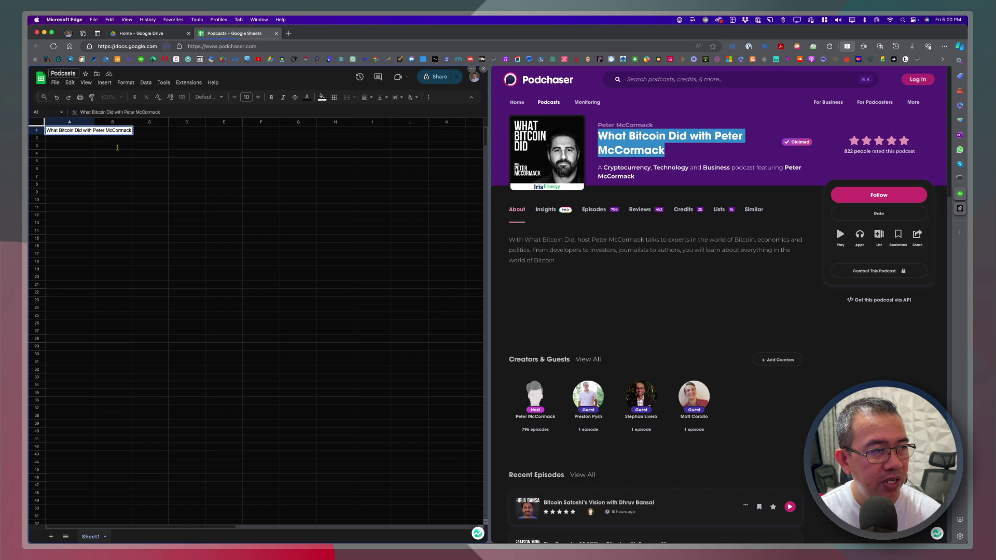
key(Return)
click(343, 162)
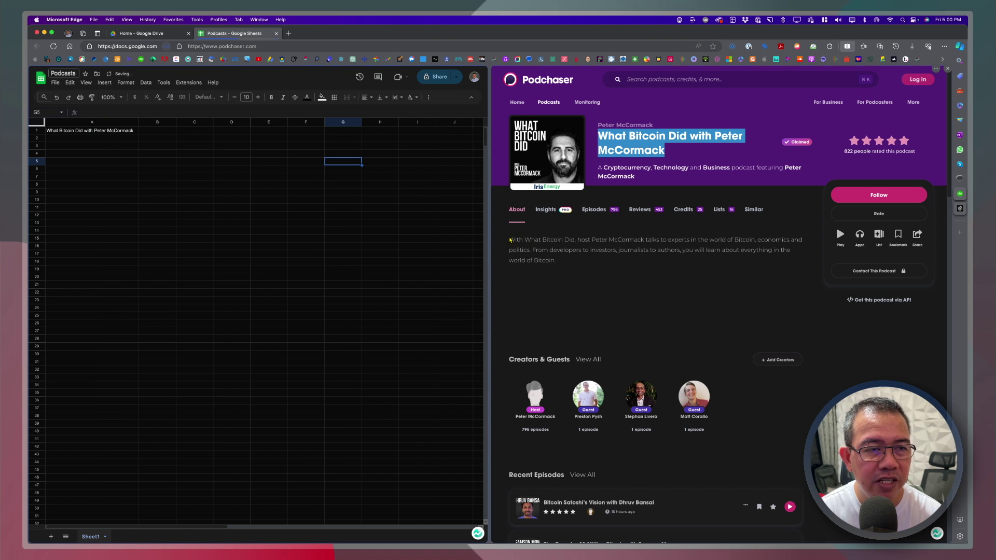
Step: Paste the podcast's description into B1 and add The Authority Hacker Podcast to A2
drag(511, 240, 556, 261)
key(super+c)
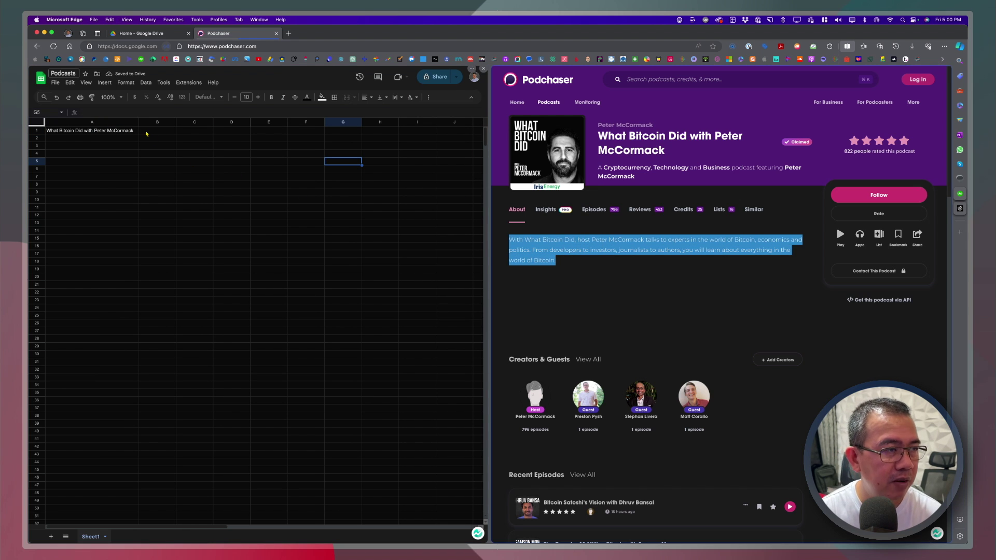
click(147, 134)
key(super+v)
click(275, 200)
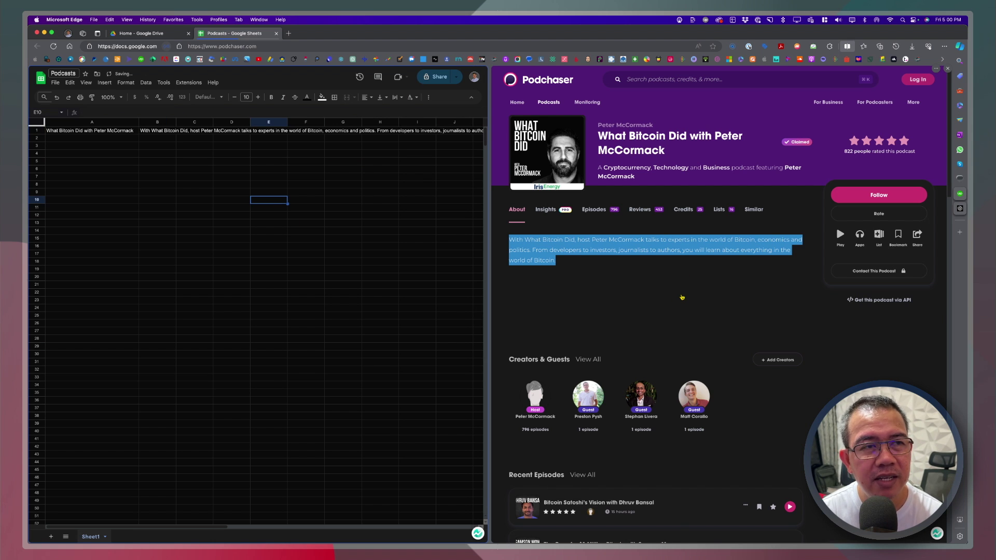
click(683, 297)
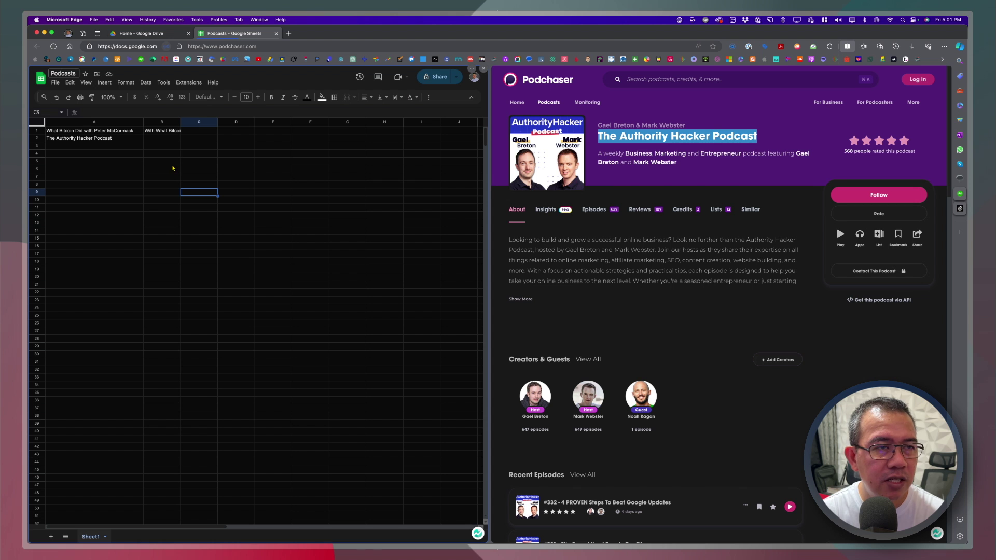
click(162, 138)
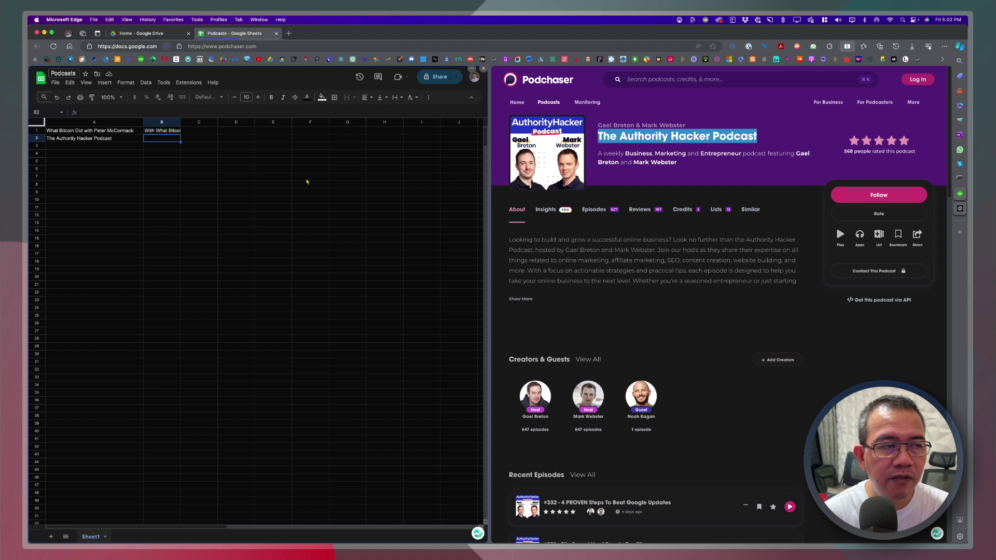
click(289, 148)
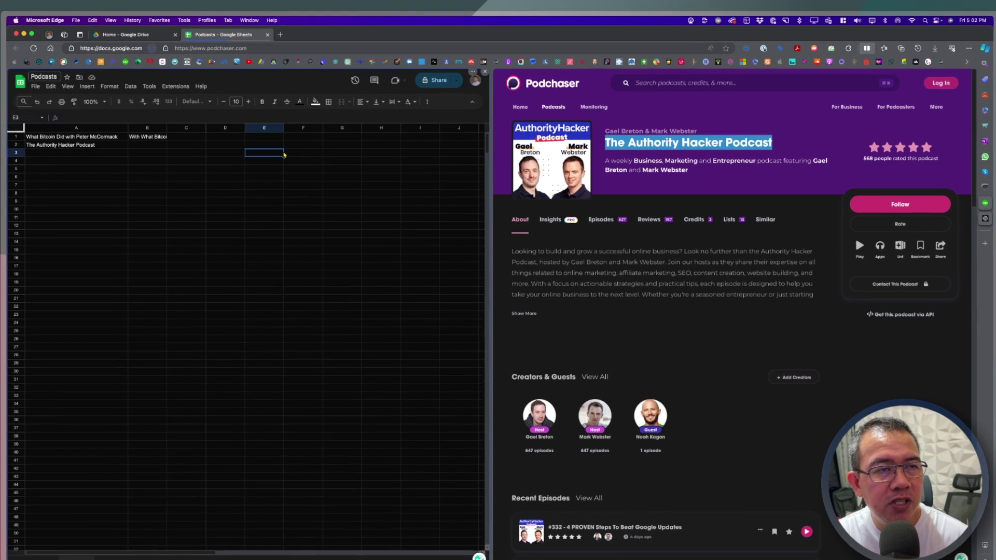
click(385, 176)
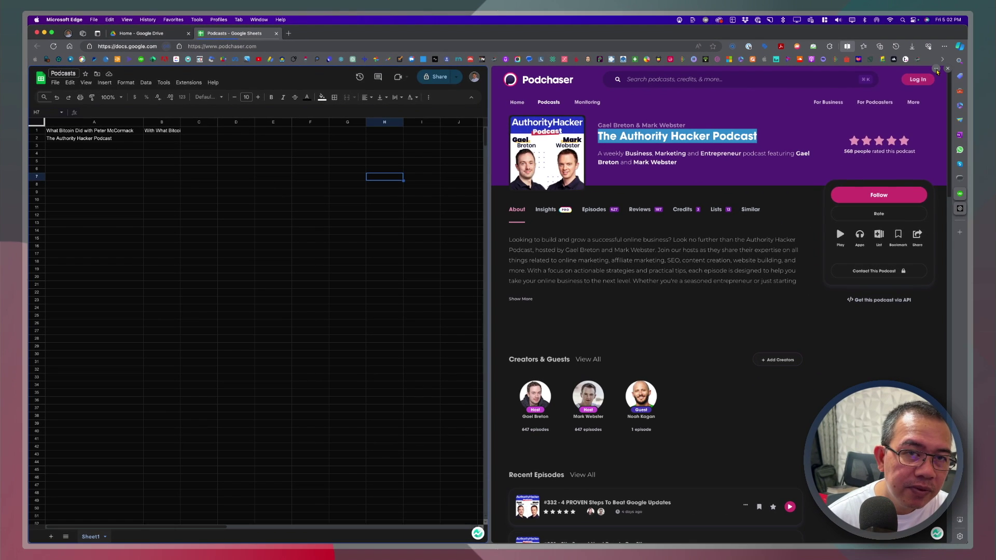
Step: Swap the split panes so Podchaser sits on the left and the sheet on the right
click(988, 77)
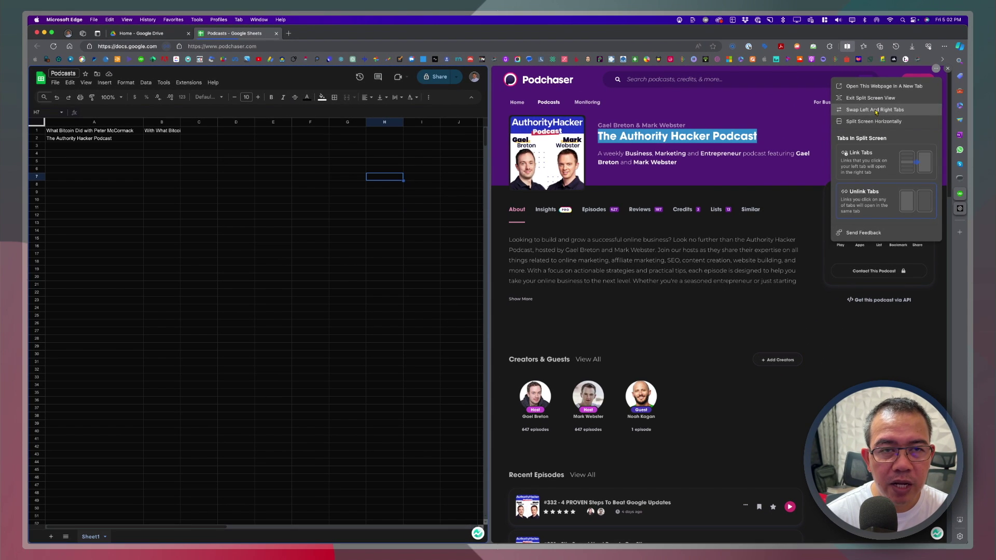
click(876, 110)
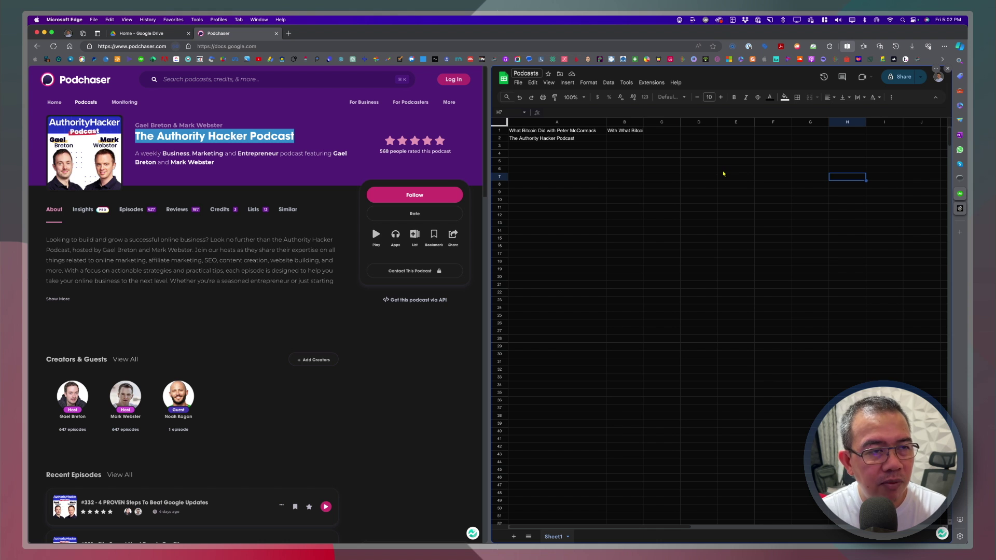
click(684, 162)
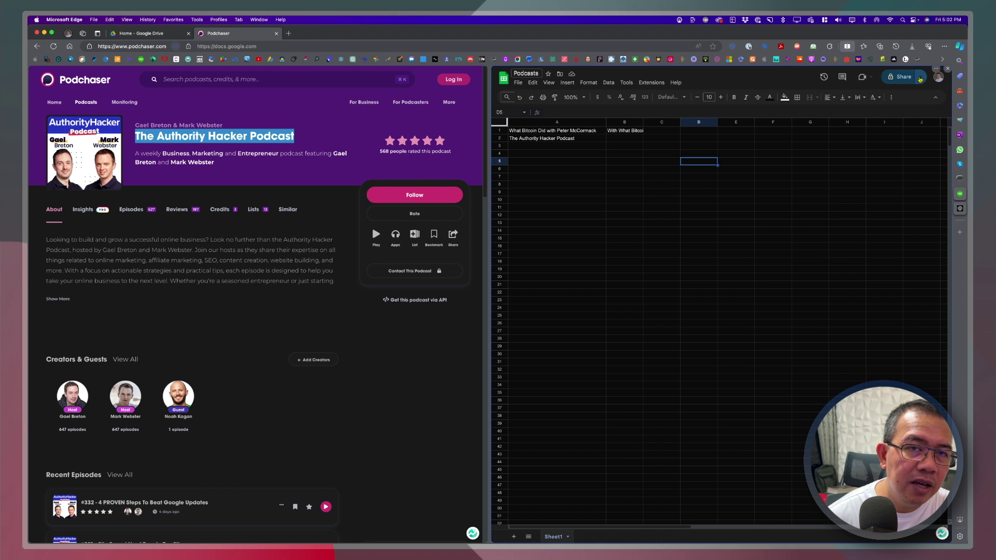
Step: Stack the panes horizontally, restore side-by-side, and show podcasts similar to The Authority Hacker Podcast
click(937, 70)
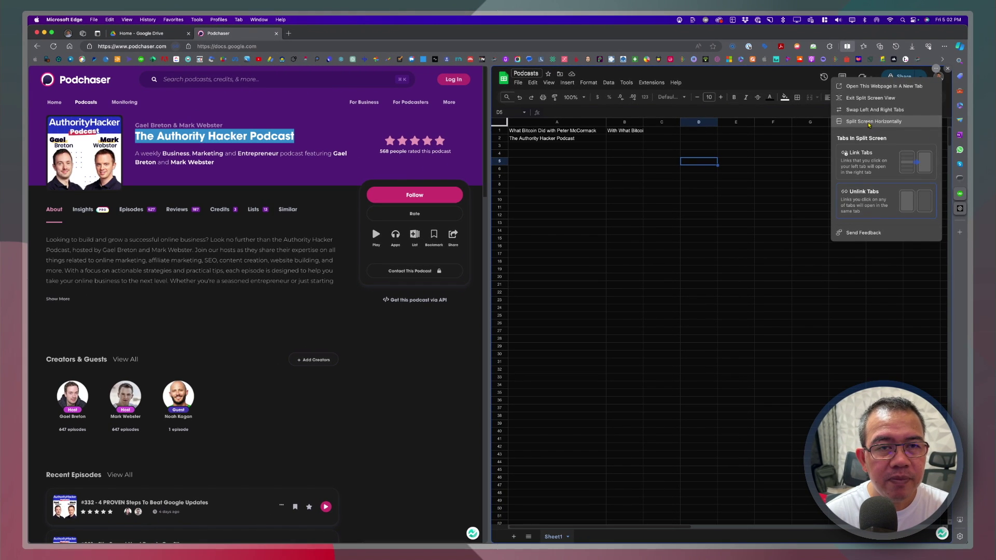
click(869, 122)
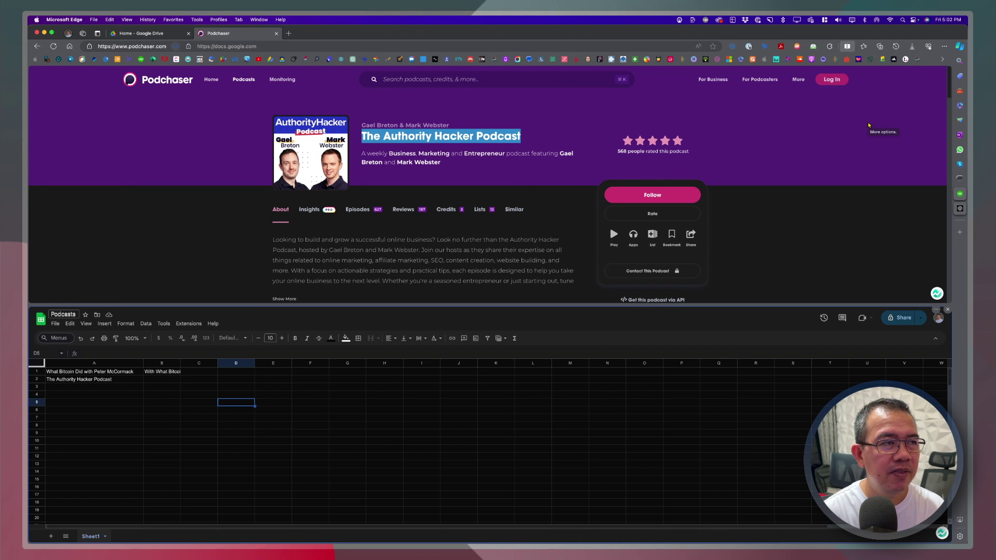
click(856, 150)
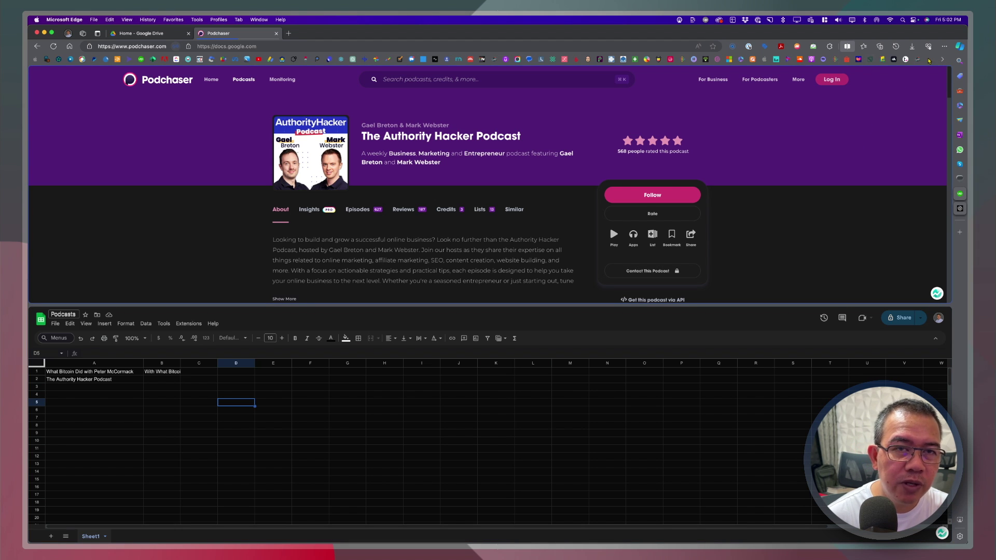
click(936, 68)
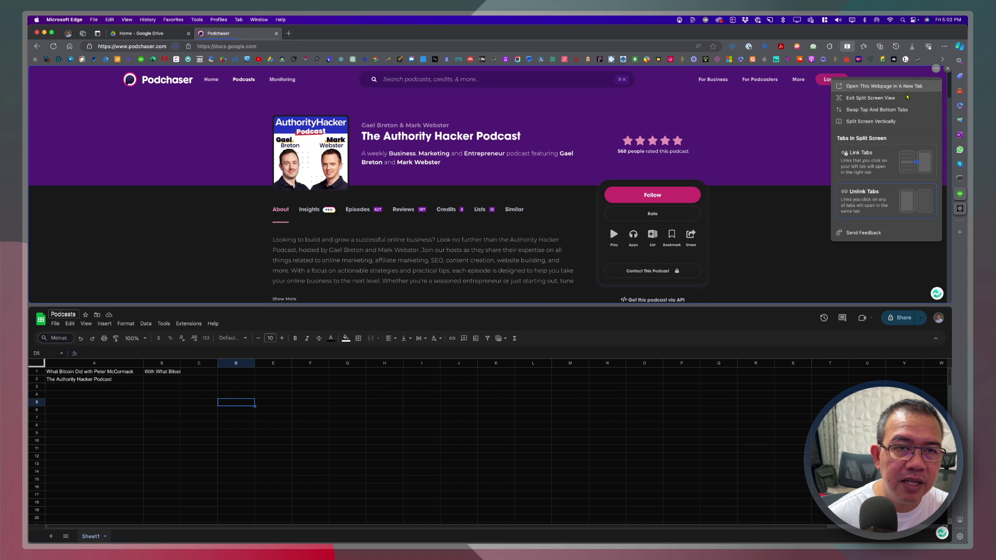
click(882, 123)
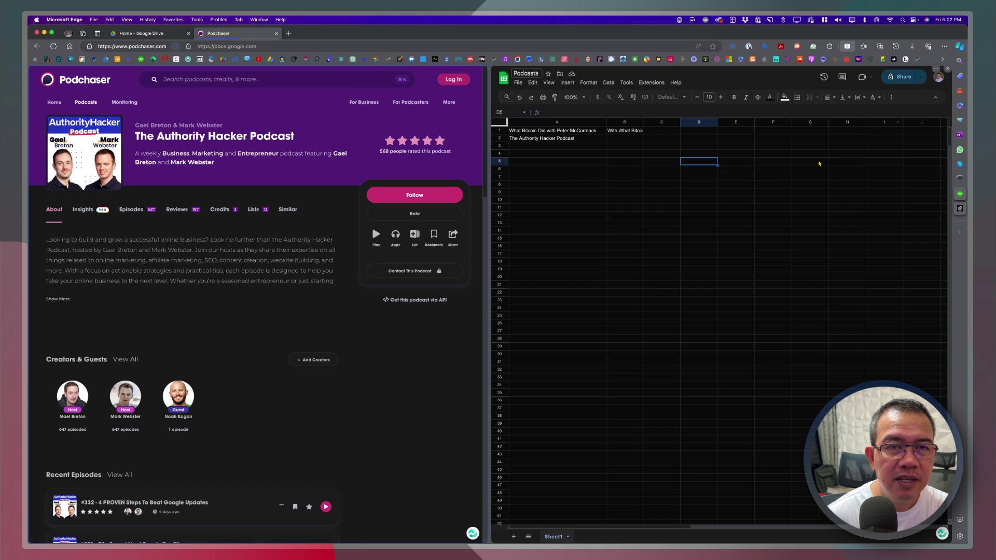
click(822, 162)
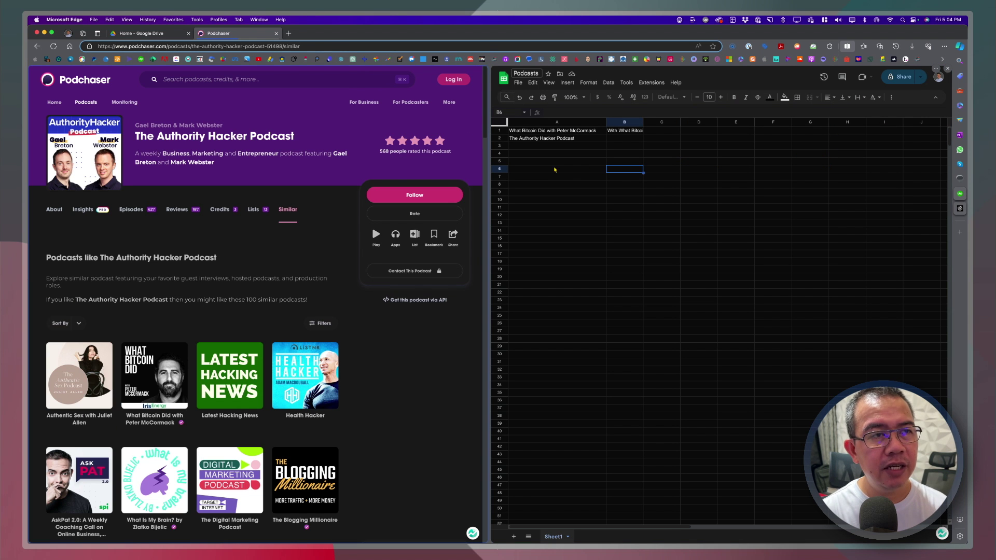
Step: Exit split view, re-dock the sheet beside Podchaser, then close the Podchaser pane
click(472, 69)
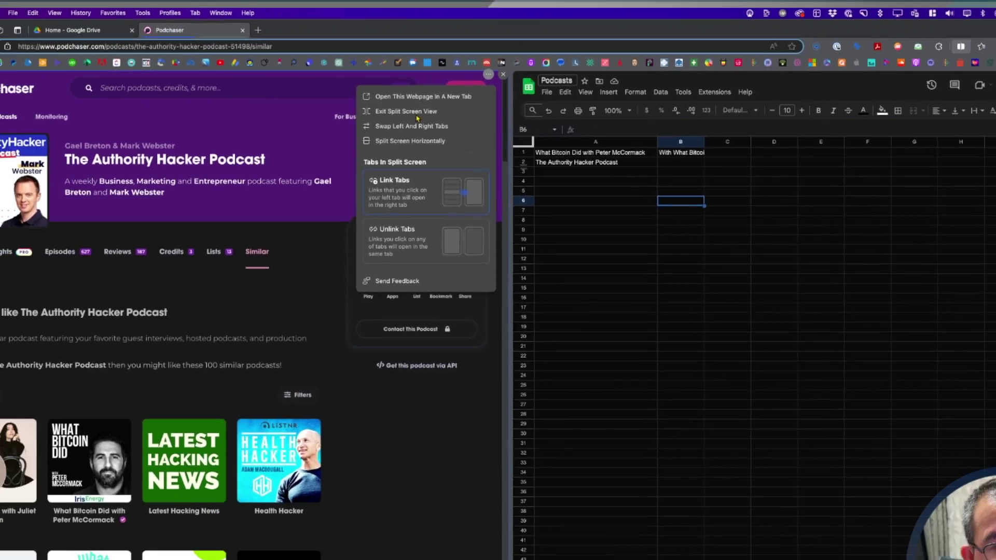
click(417, 112)
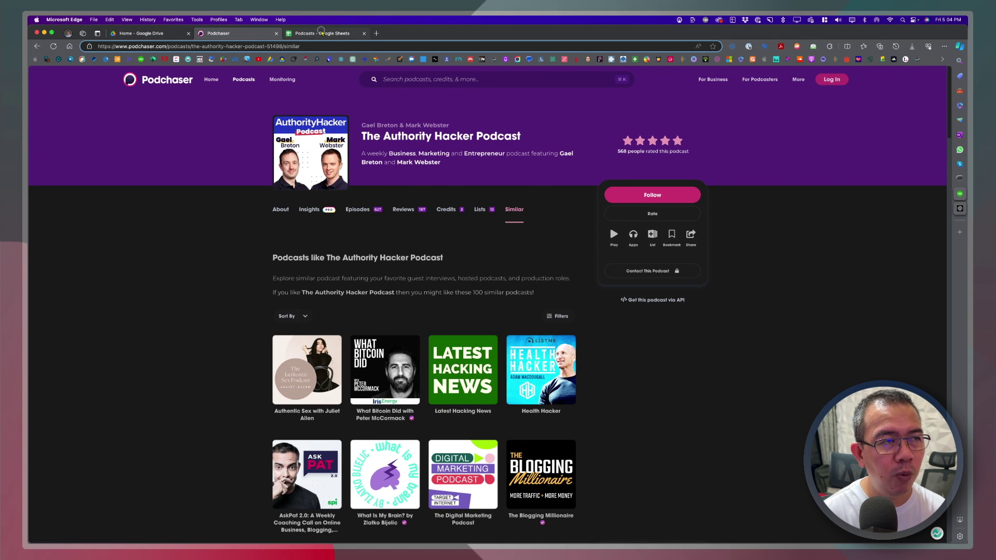
drag(318, 33, 527, 177)
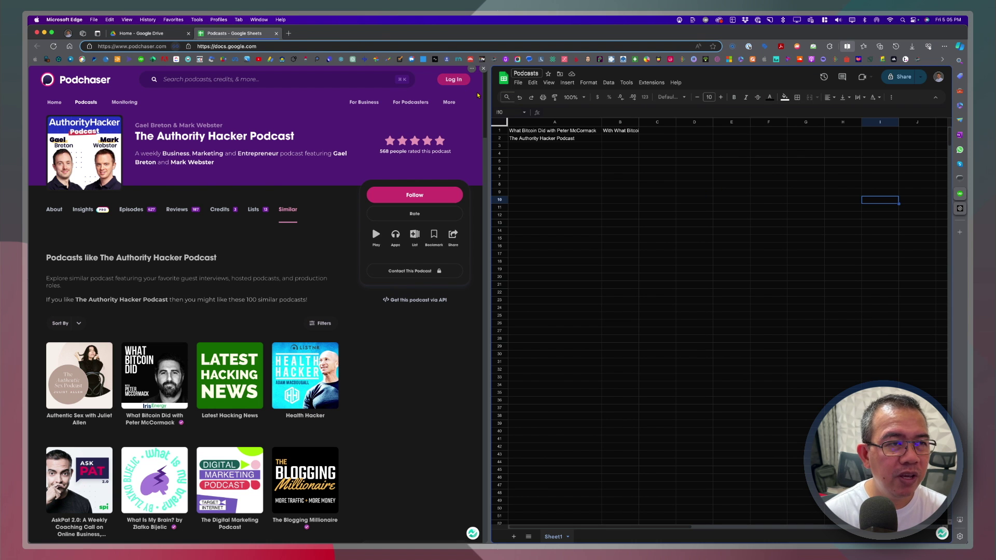
click(475, 78)
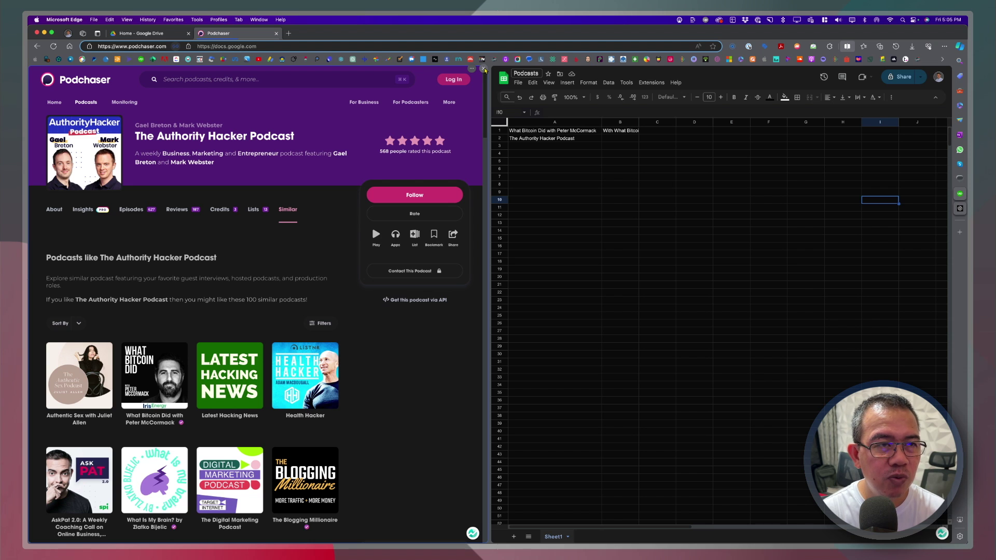
click(484, 69)
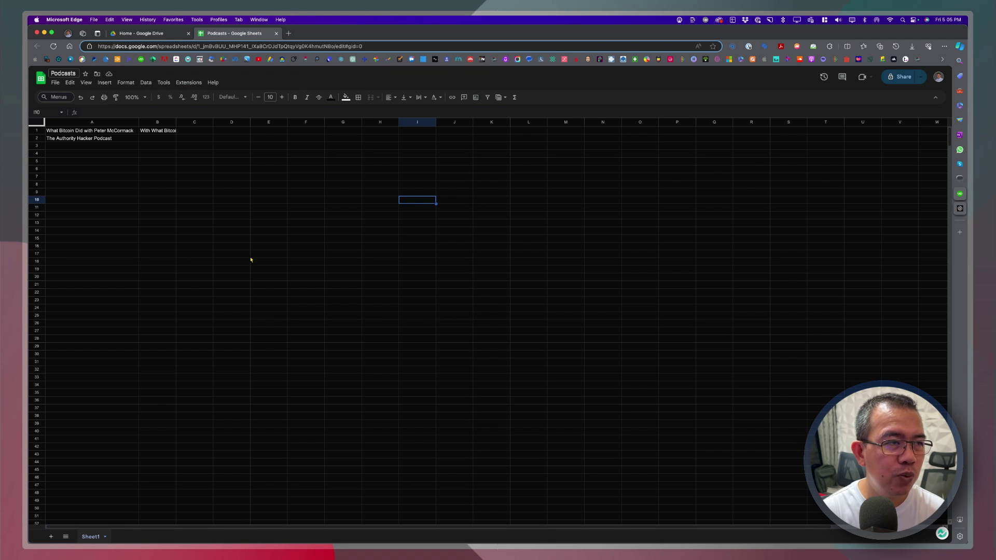
click(254, 228)
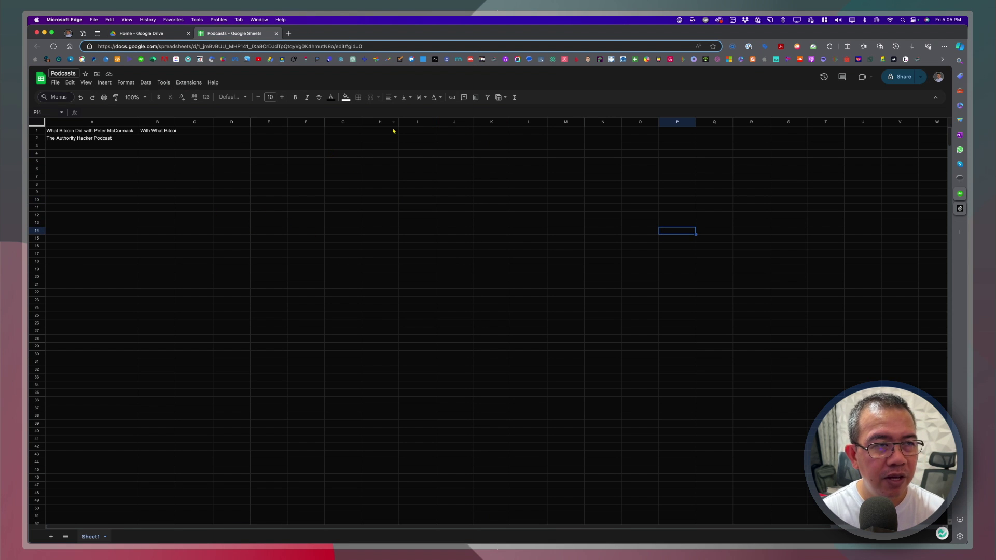